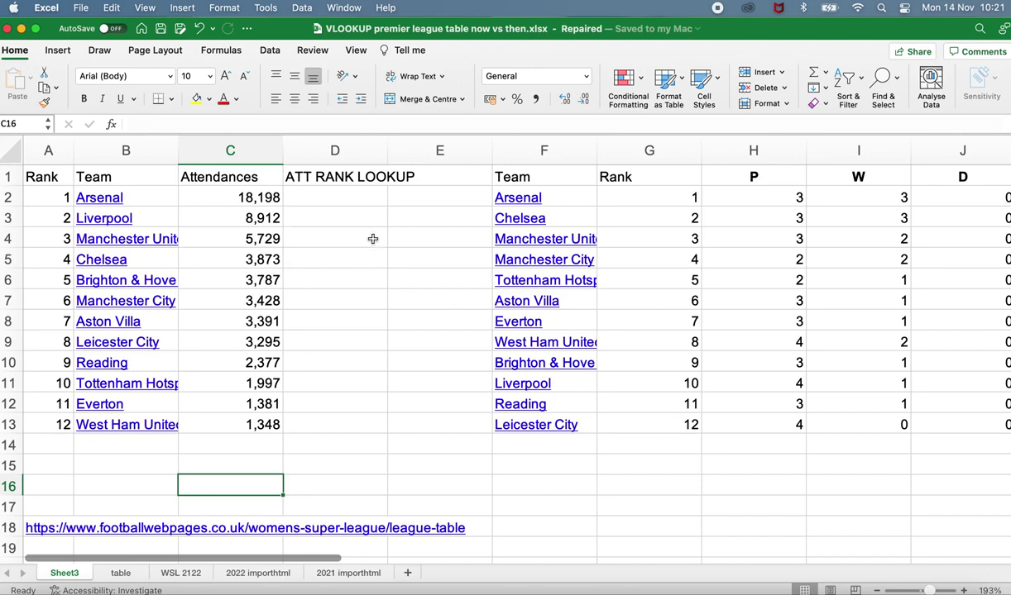
# Hand-enter ranks 1, 10, 3 and 2 in D2:D5.
pyautogui.click(336, 197)
pyautogui.write('1')
pyautogui.press('Return')
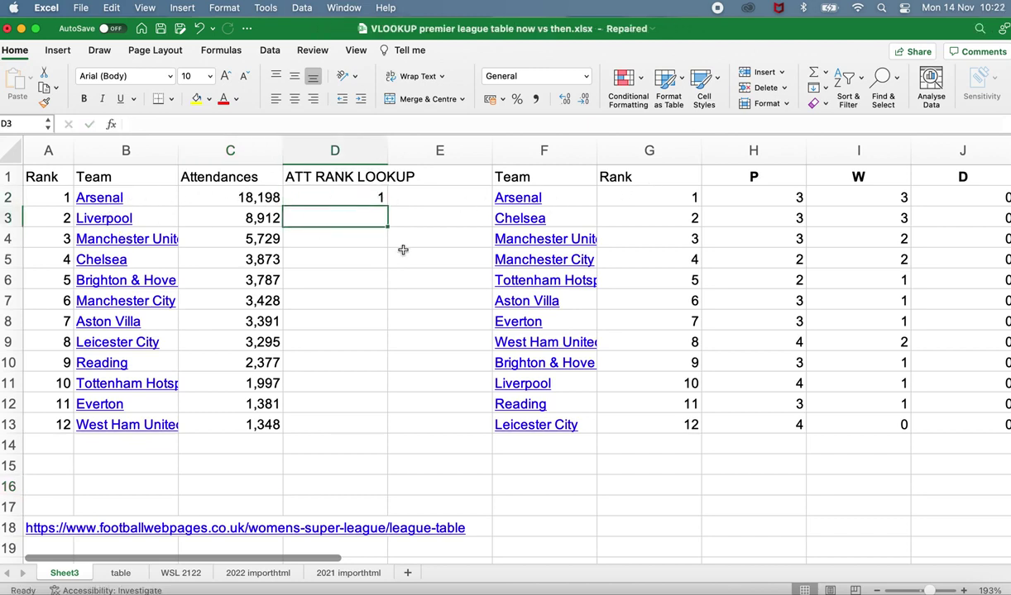
pyautogui.write('10')
pyautogui.press('Return')
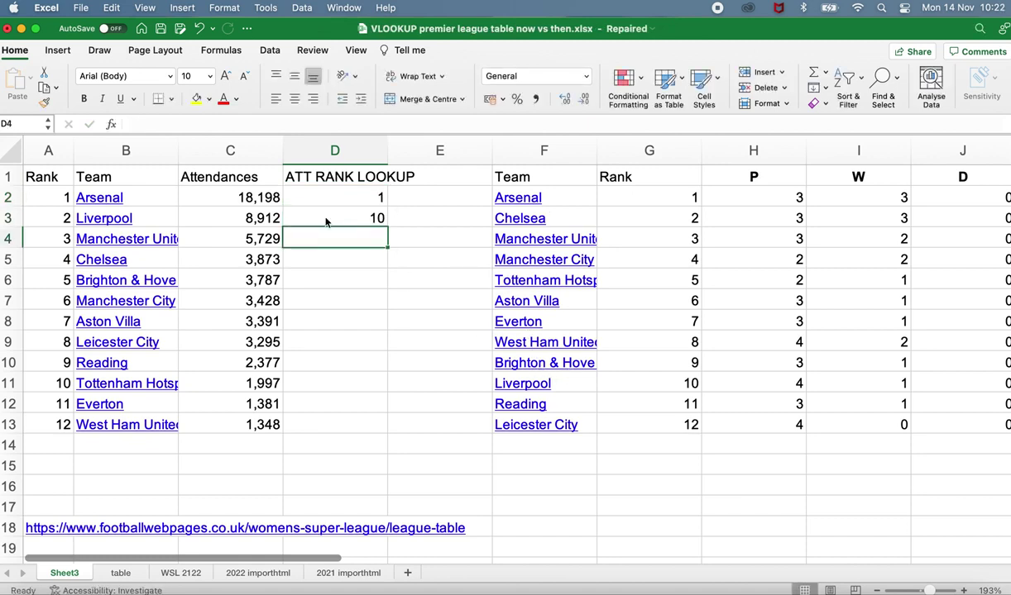
pyautogui.write('3')
pyautogui.press('Return')
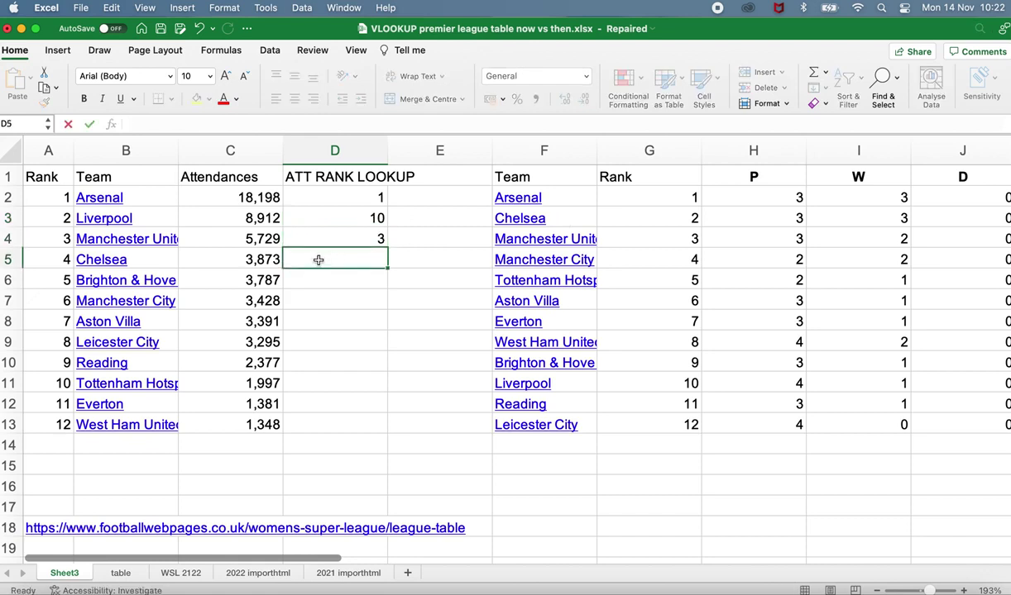
pyautogui.write('2')
pyautogui.click(338, 293)
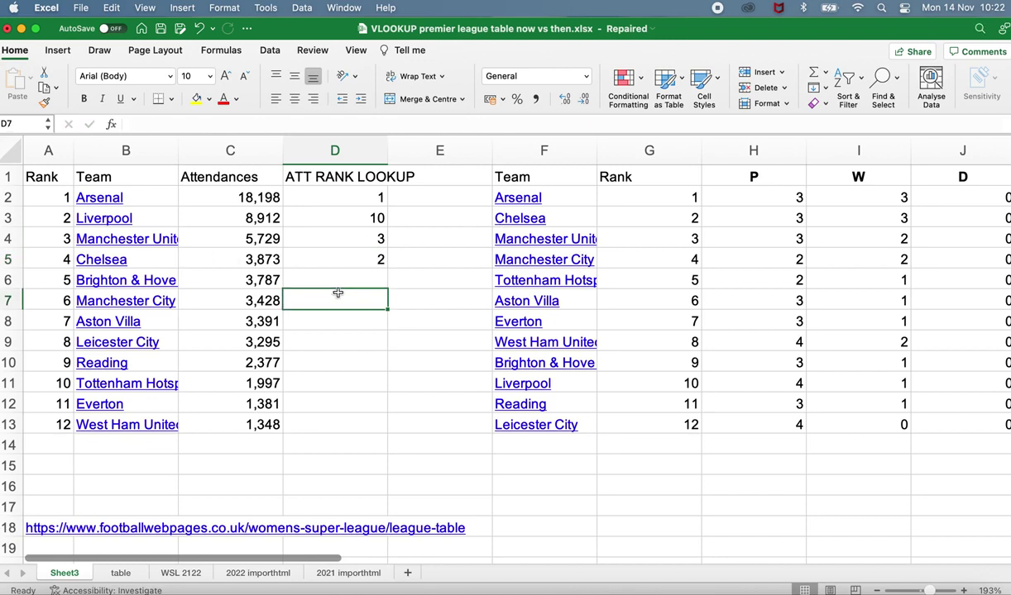
# Clear the hand-typed ranks from D2:D5 and return to D2.
pyautogui.moveTo(357, 197); pyautogui.dragTo(366, 257)
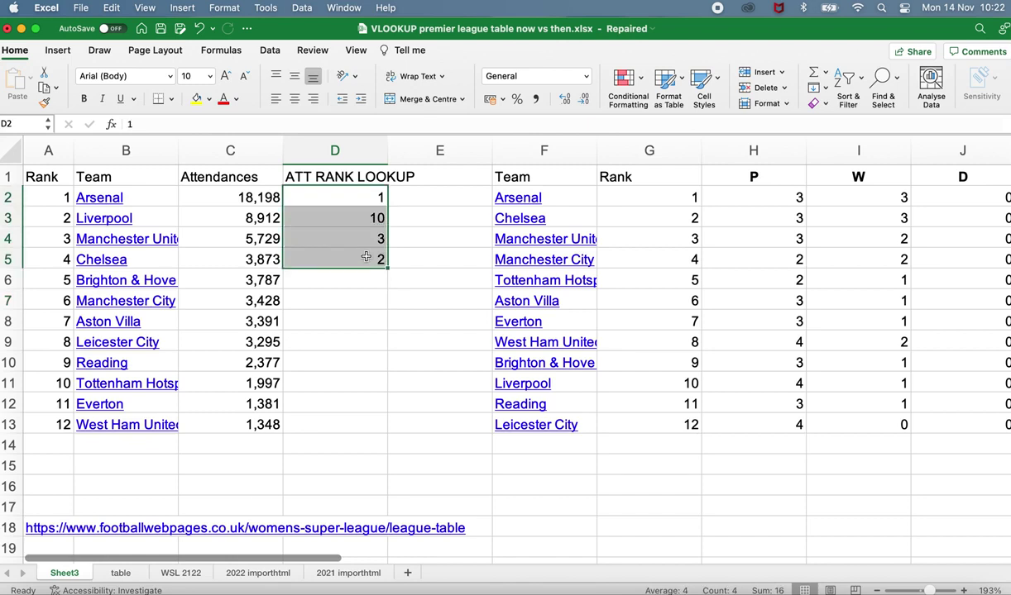
pyautogui.press('Delete')
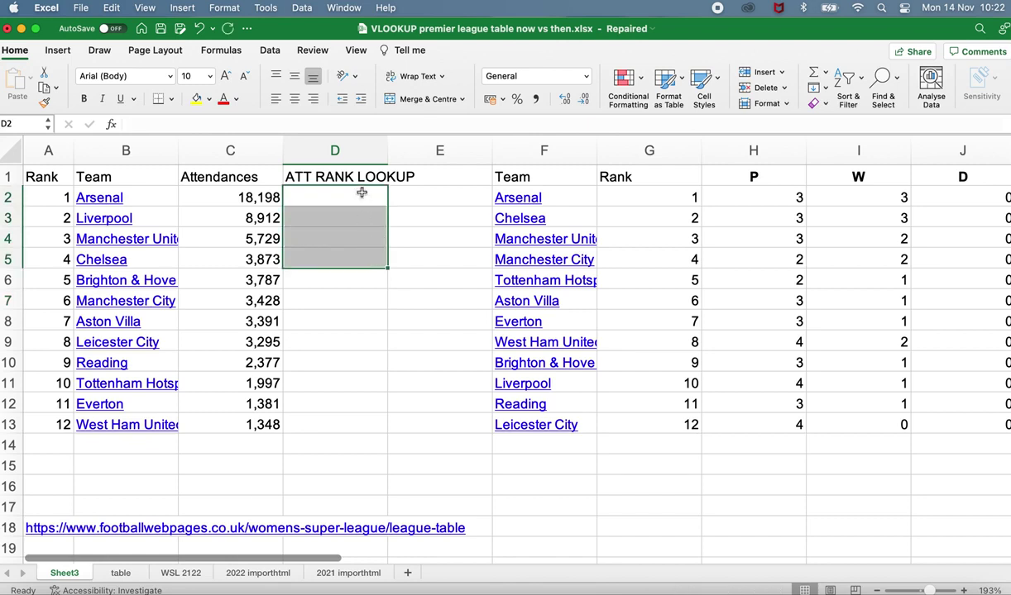
pyautogui.click(361, 194)
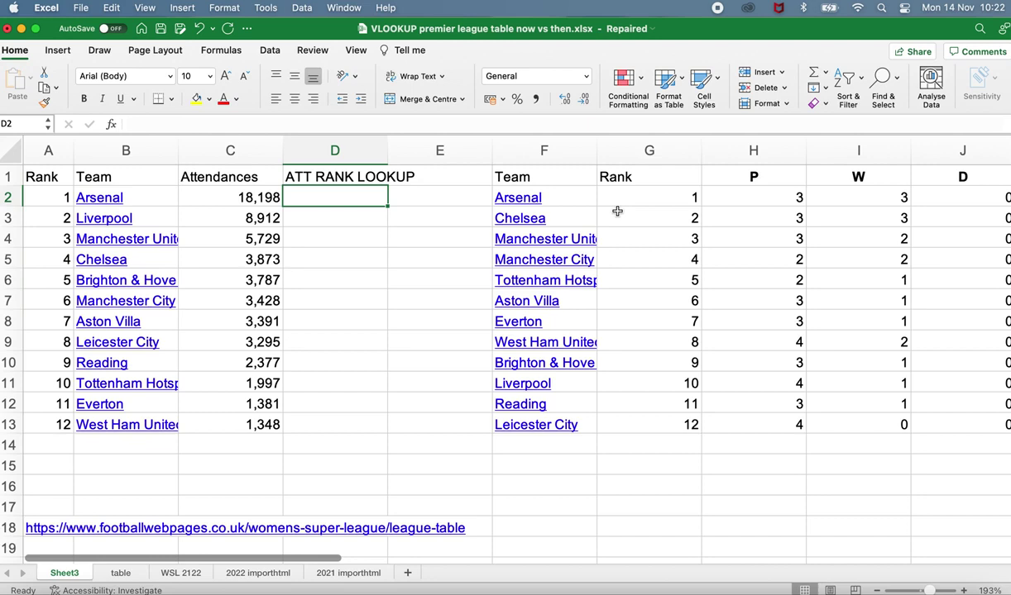
# Start D2's formula as =VLOOKUP(B2, with Arsenal in B2 as lookup value.
pyautogui.write('=')
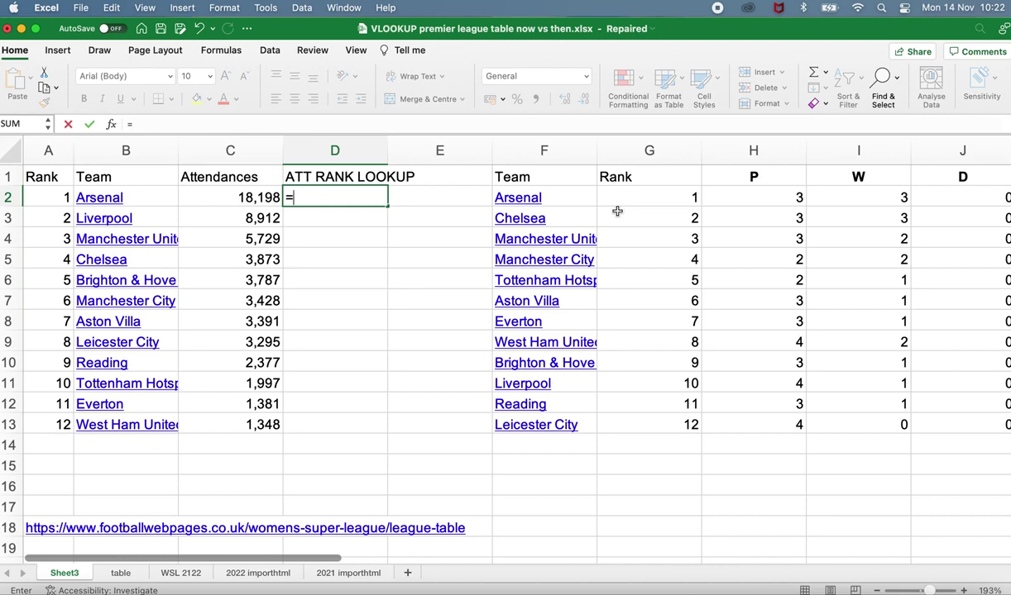
pyautogui.write('VLOOKUP')
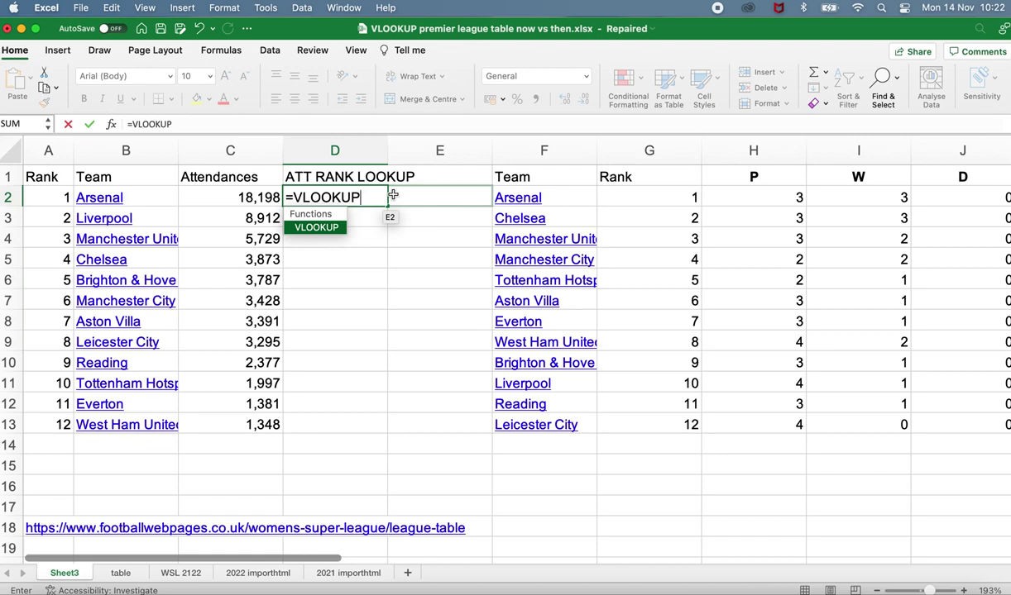
pyautogui.write('(')
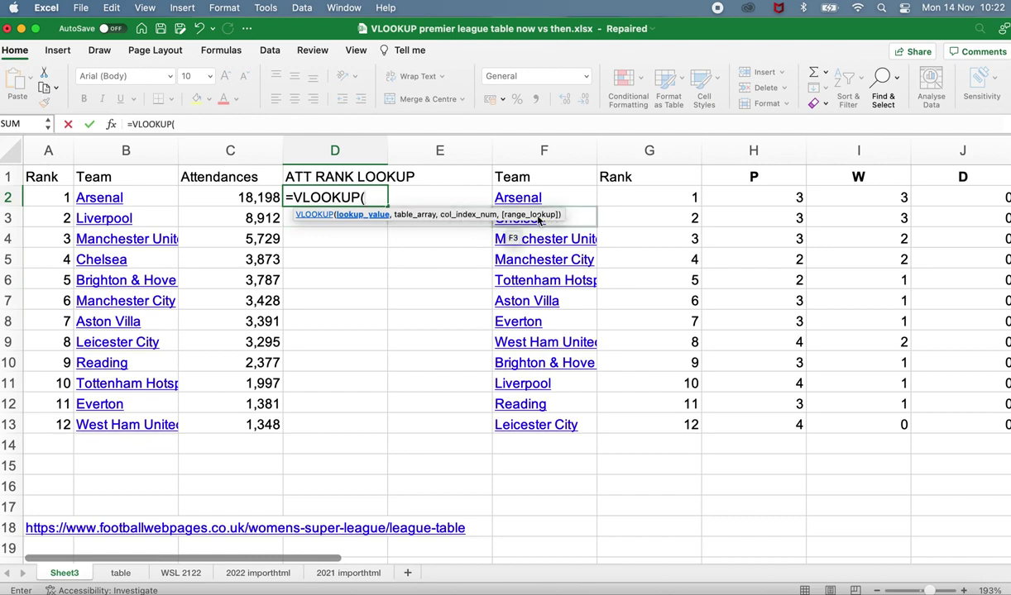
pyautogui.click(371, 198)
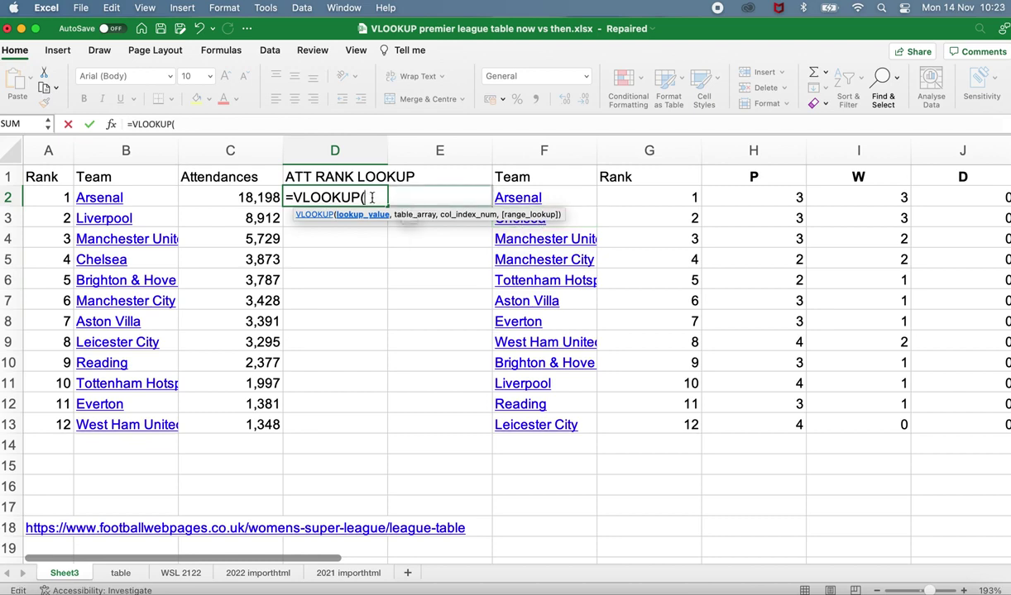
pyautogui.click(120, 194)
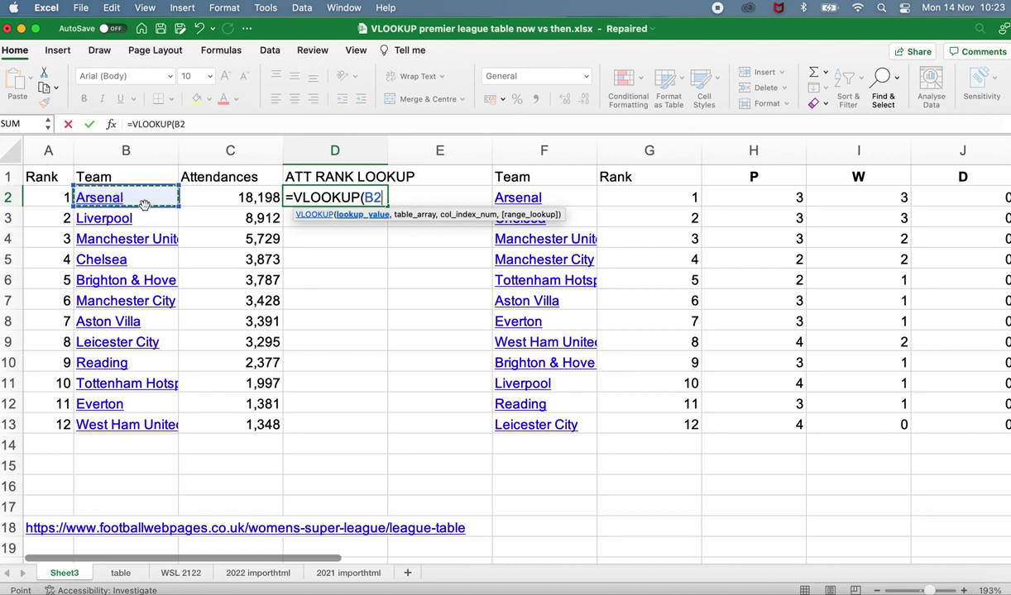
pyautogui.write(',')
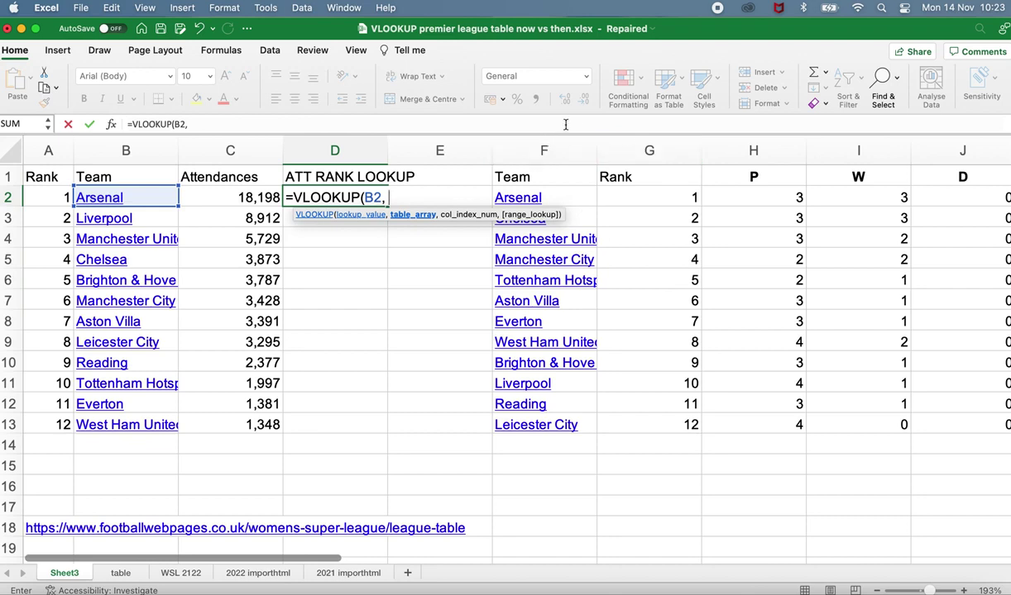
# Complete D2 as =VLOOKUP(B2,F:G,2,FALSE), an exact match returning rank 1.
pyautogui.moveTo(544, 149); pyautogui.dragTo(650, 146)
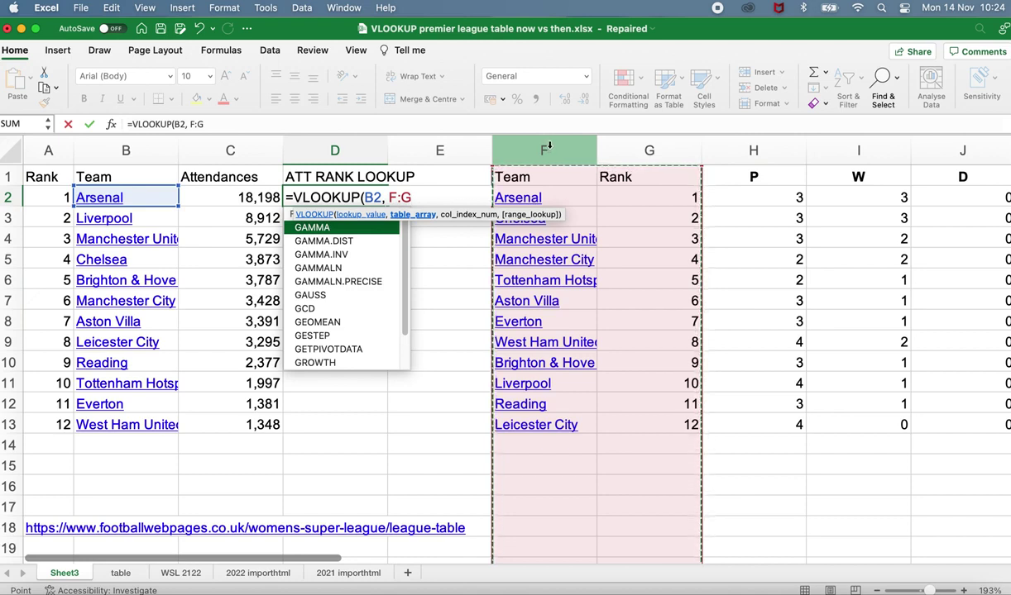
pyautogui.write(',')
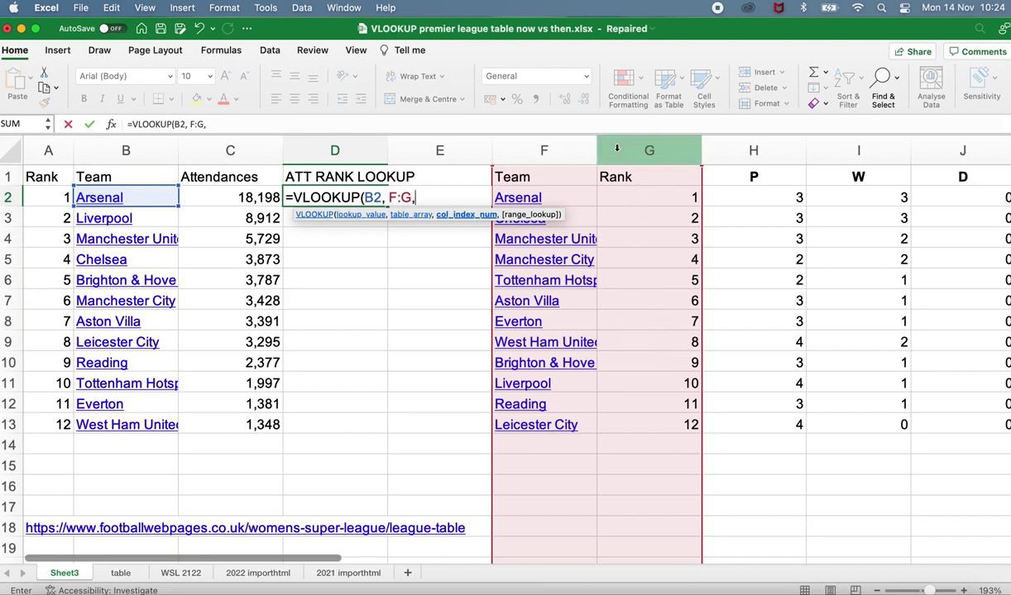
pyautogui.click(439, 198)
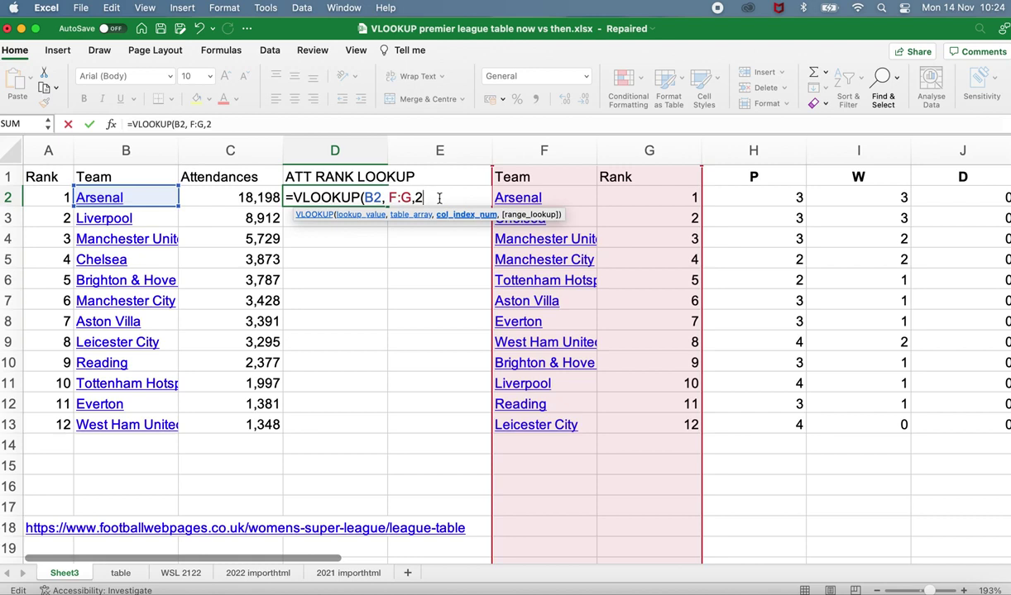
pyautogui.write(',')
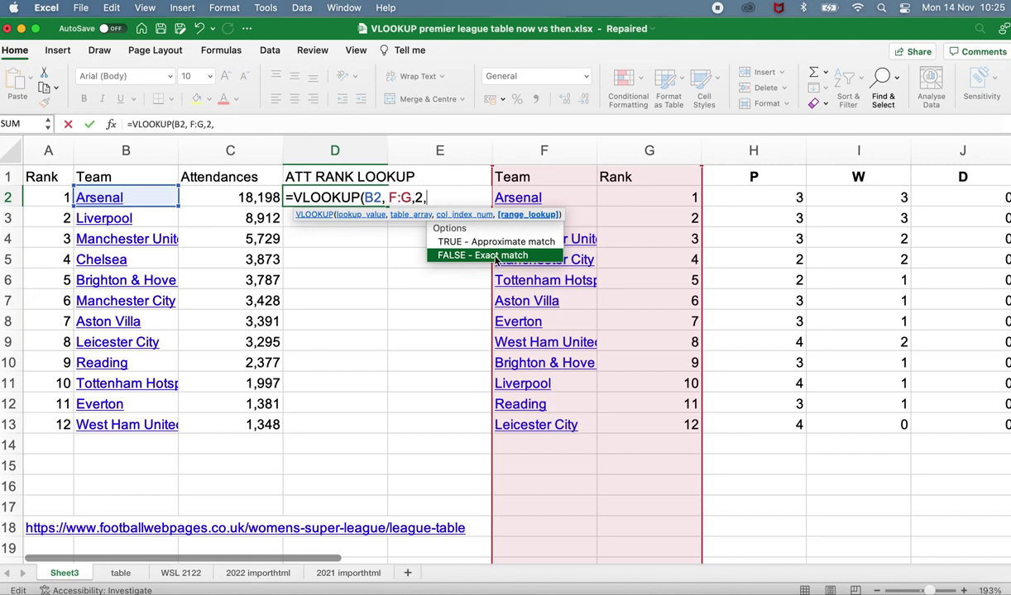
pyautogui.doubleClick(497, 255)
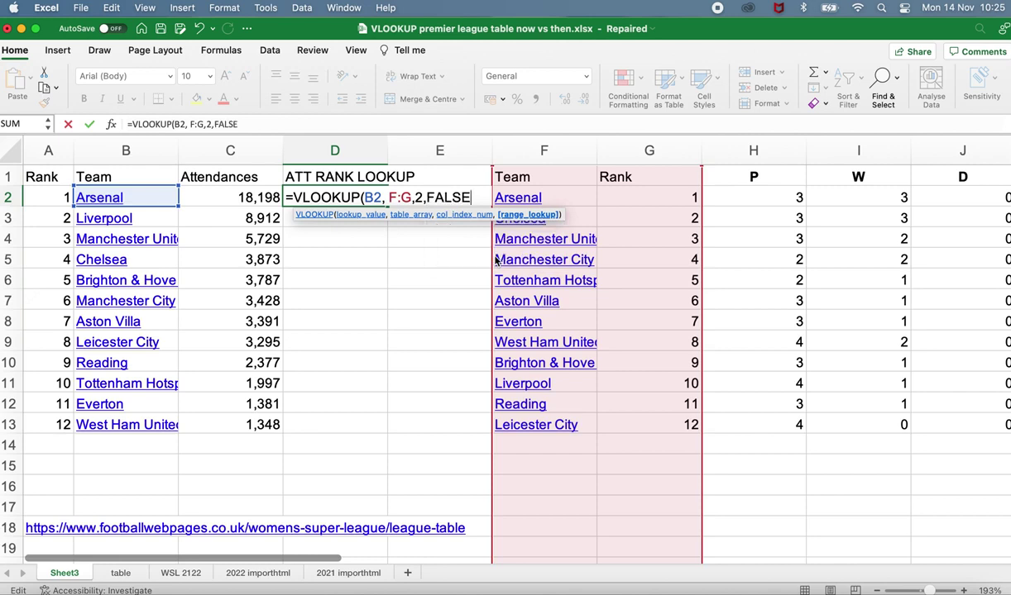
pyautogui.write(')')
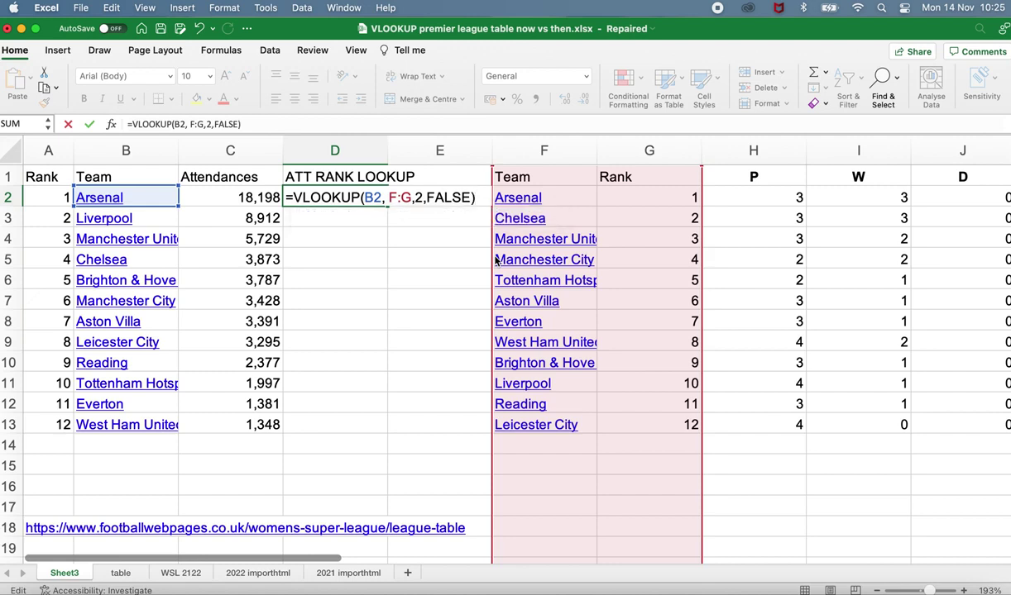
pyautogui.press('Return')
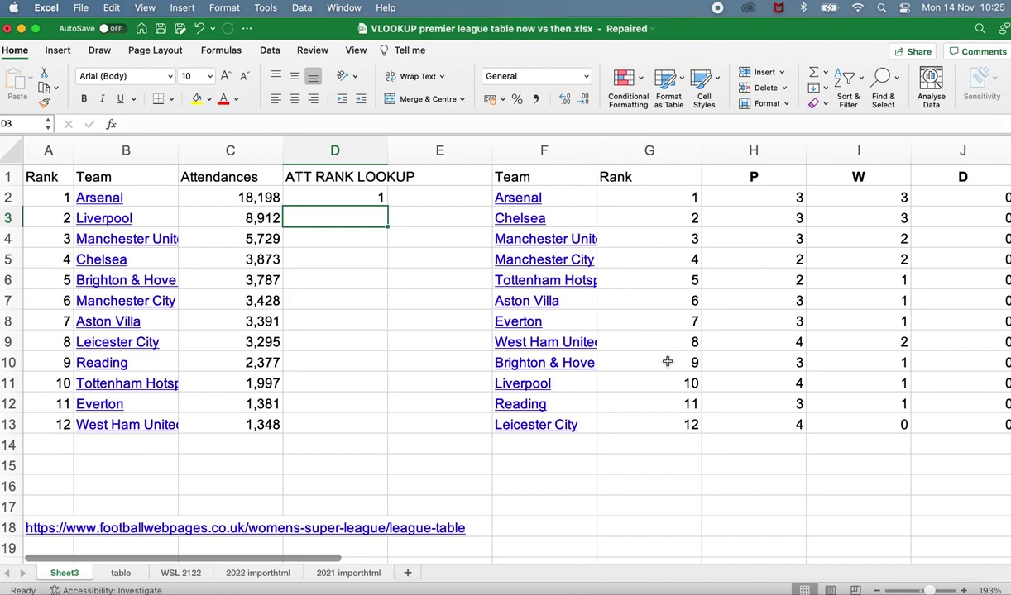
# Fill D2's lookup formula down to D13 and inspect D3's copied formula.
pyautogui.click(366, 199)
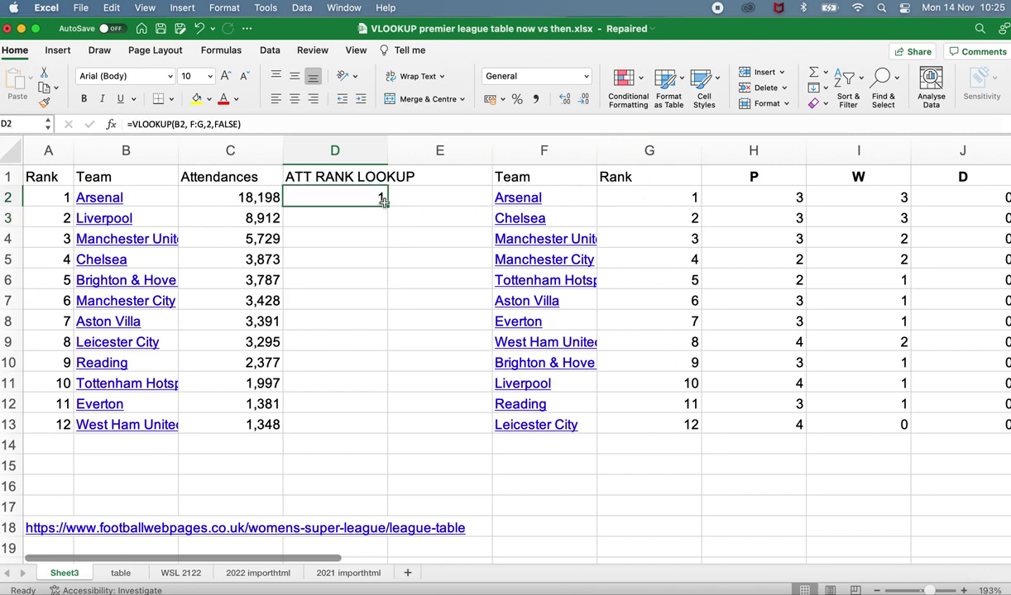
pyautogui.moveTo(386, 205); pyautogui.dragTo(365, 422)
pyautogui.click(361, 219)
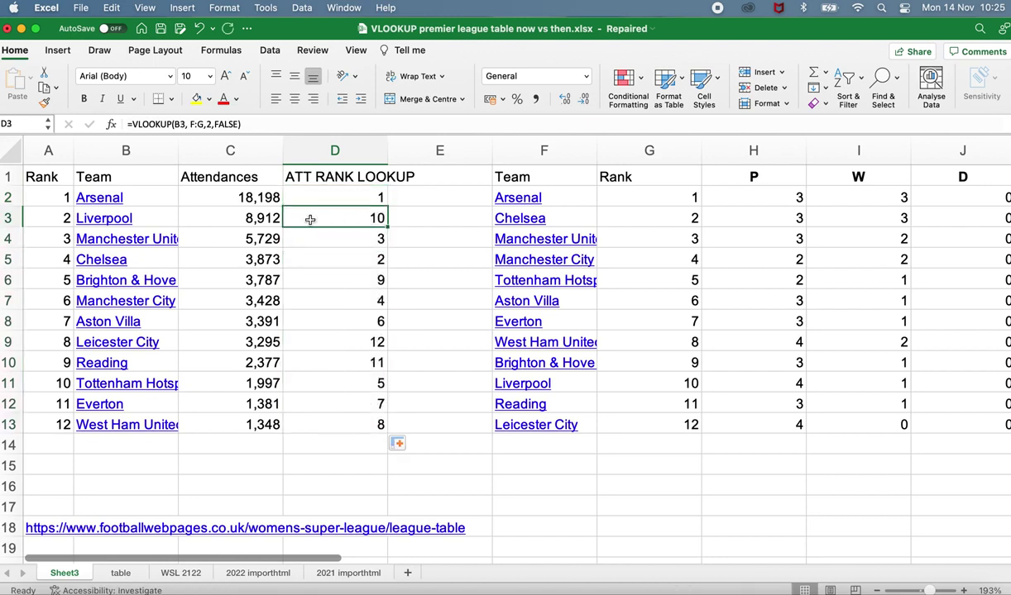
pyautogui.doubleClick(330, 216)
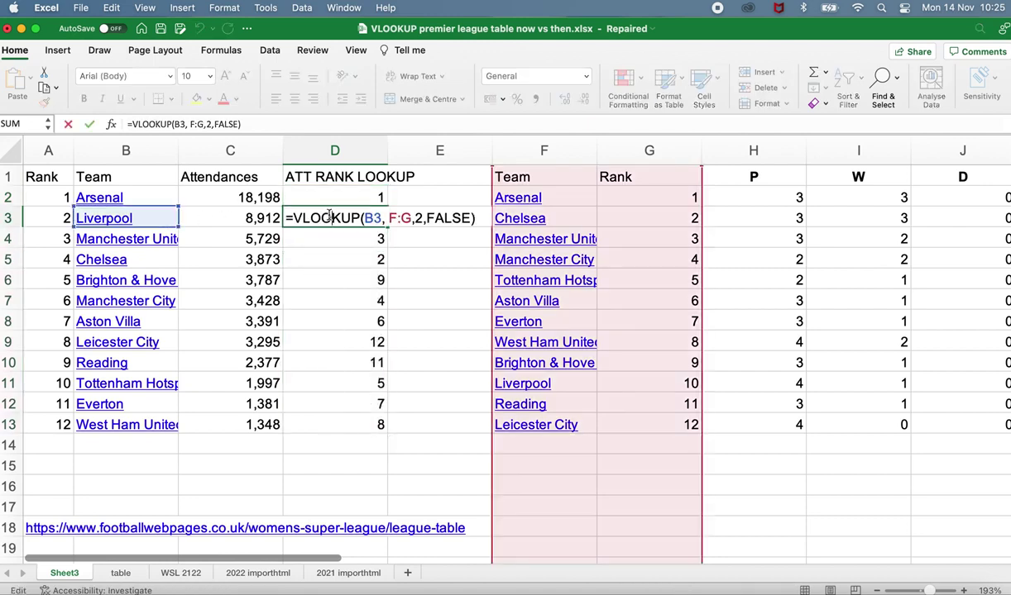
pyautogui.click(343, 244)
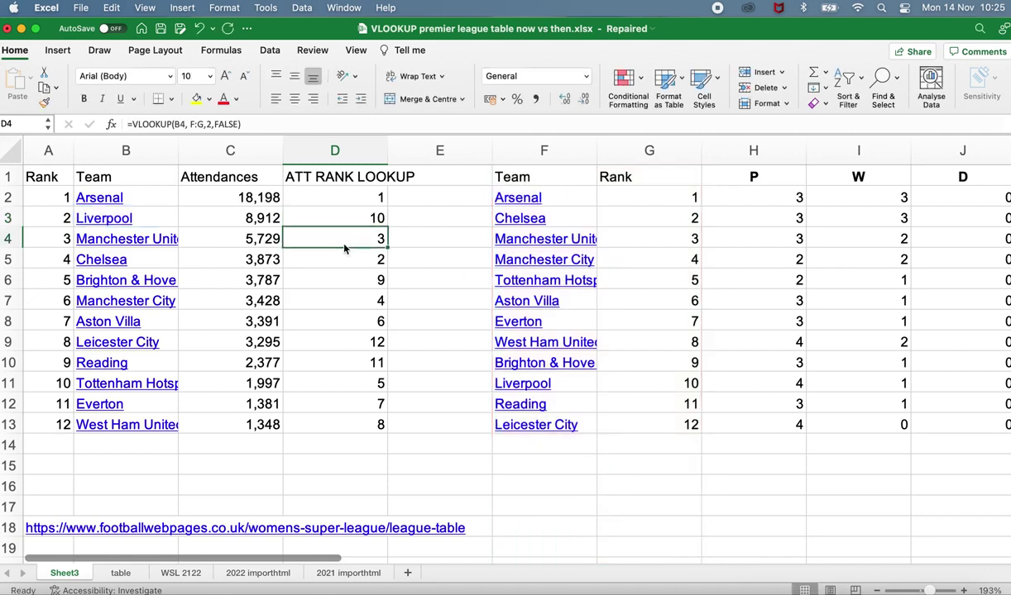
# Inspect the formulas in D2 and D13 to confirm their references.
pyautogui.click(361, 199)
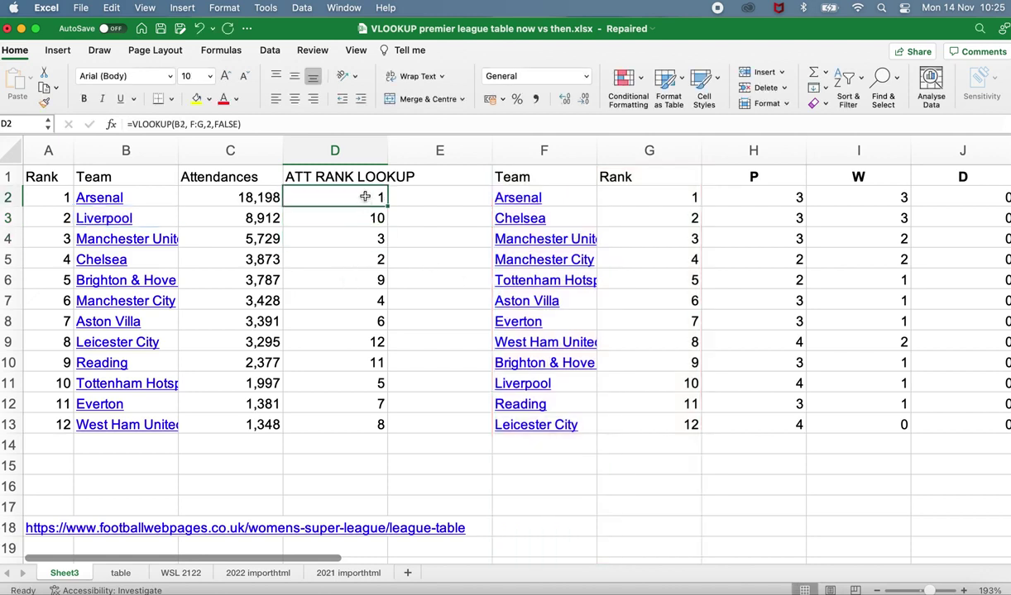
pyautogui.doubleClick(364, 199)
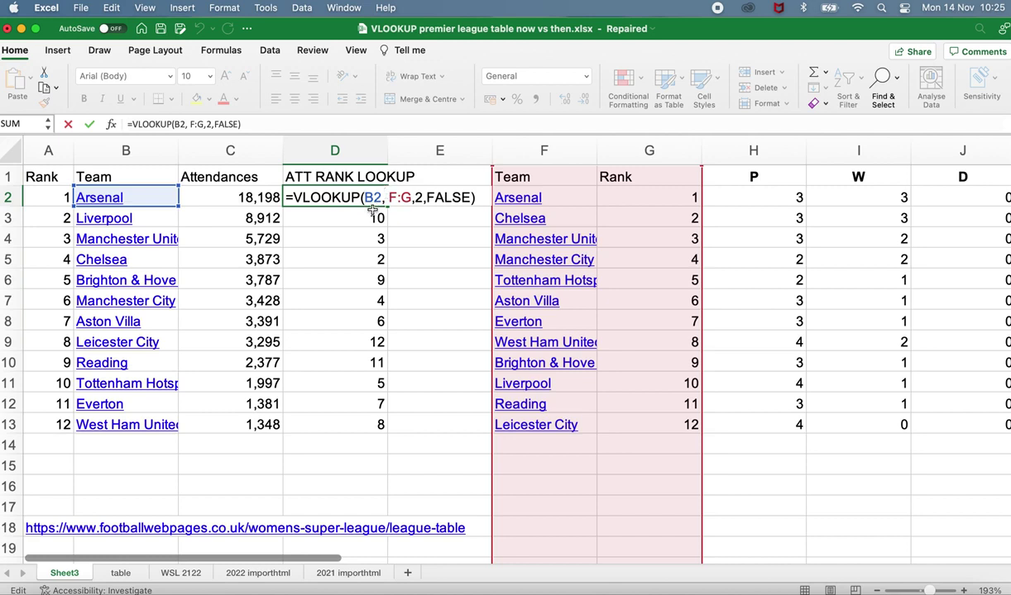
pyautogui.click(372, 212)
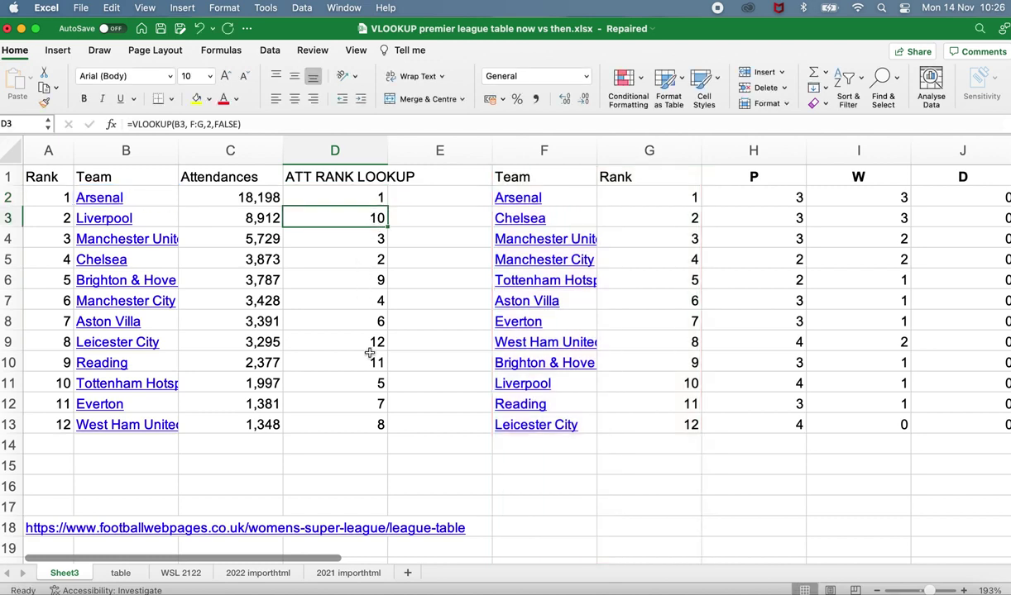
pyautogui.click(371, 424)
pyautogui.doubleClick(371, 425)
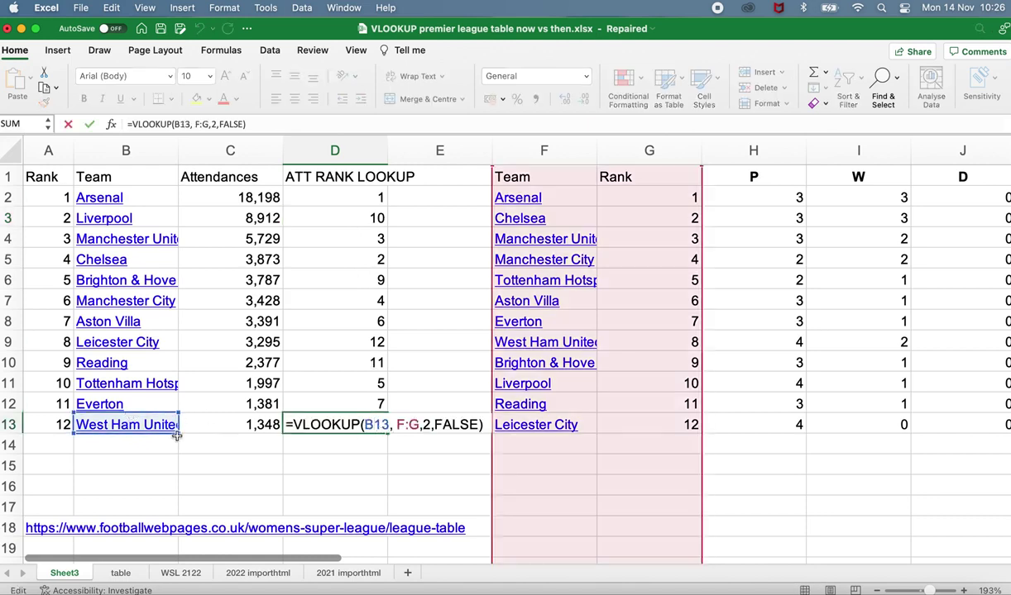
pyautogui.press('Return')
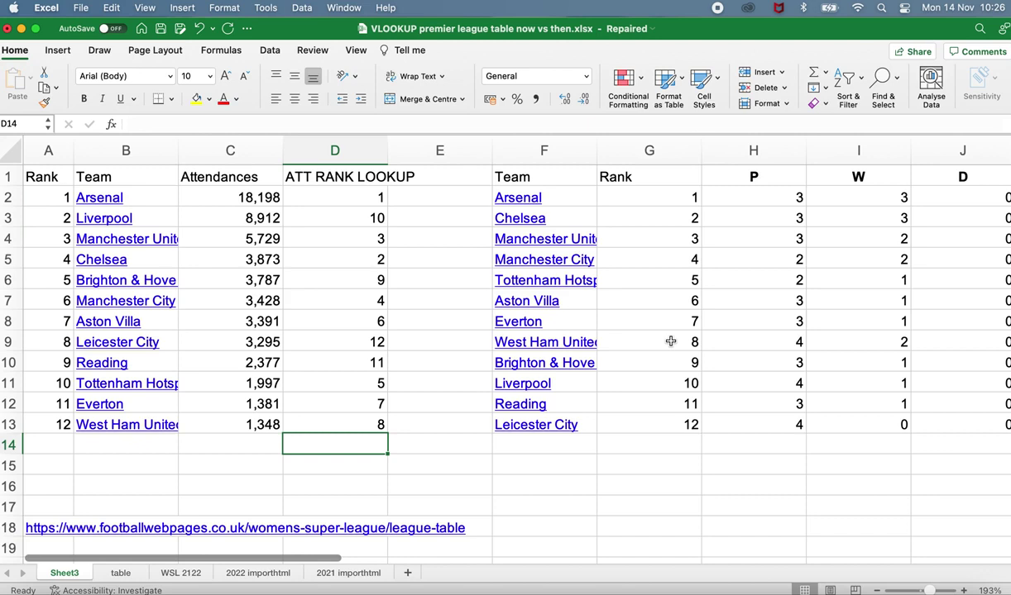
pyautogui.click(564, 198)
pyautogui.doubleClick(566, 199)
pyautogui.write('W')
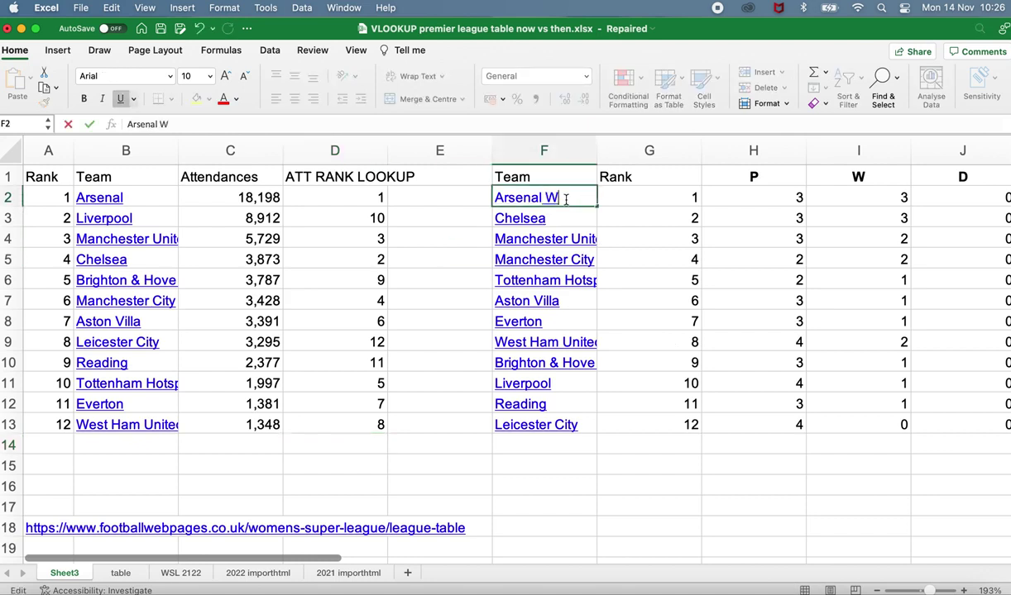
pyautogui.press('Return')
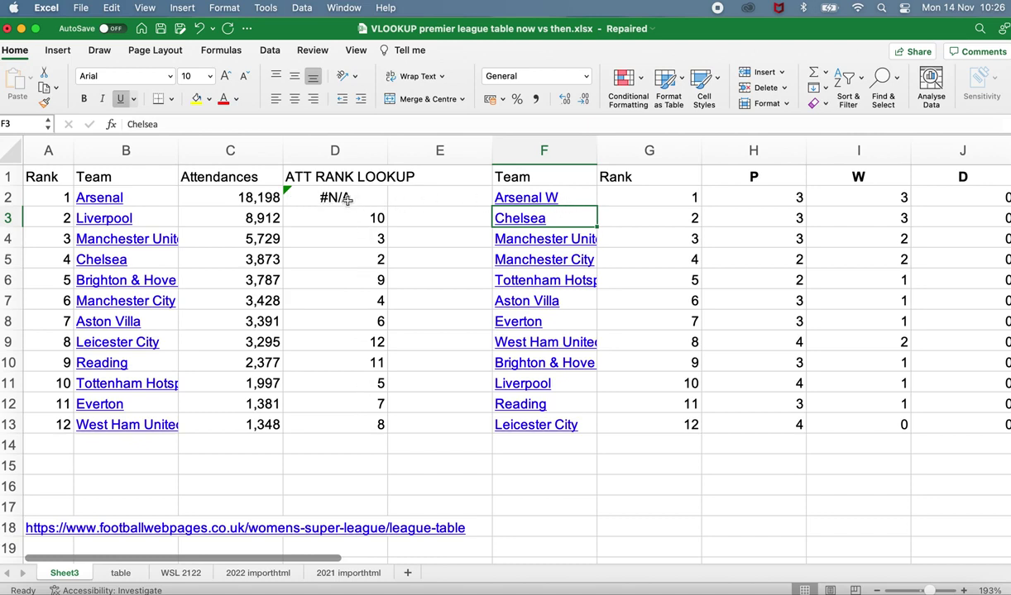
pyautogui.press('super+z')
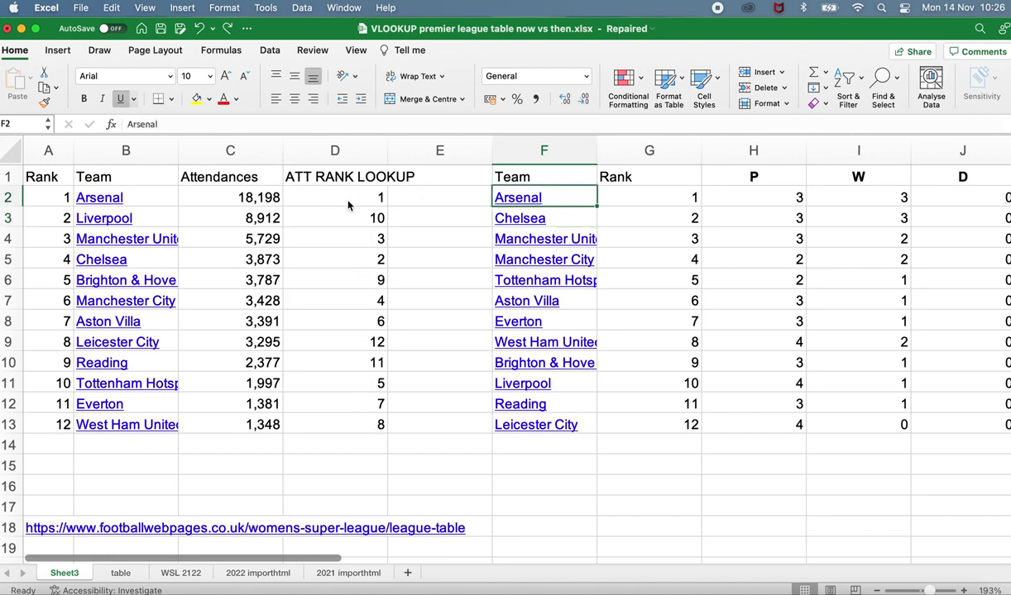